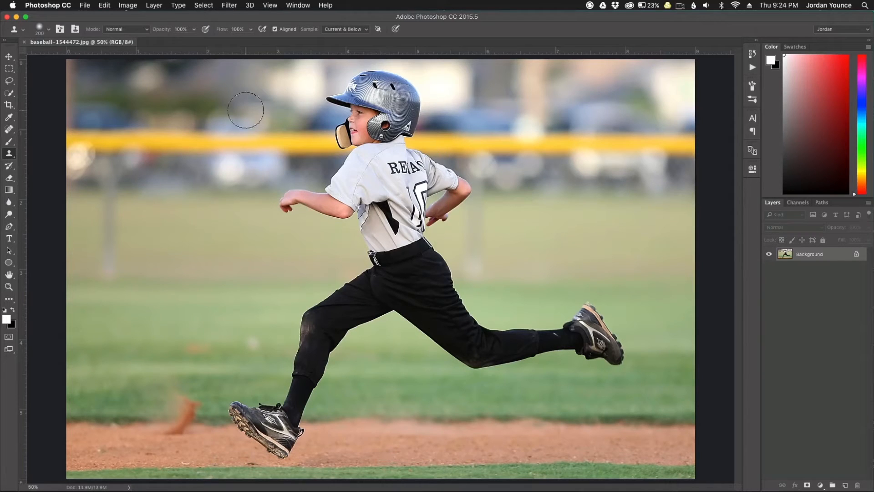
Step: Preview a Motion Blur on the photo, then cancel it so the photo stays sharp
{"action": "left_click", "coordinate": [229, 5]}
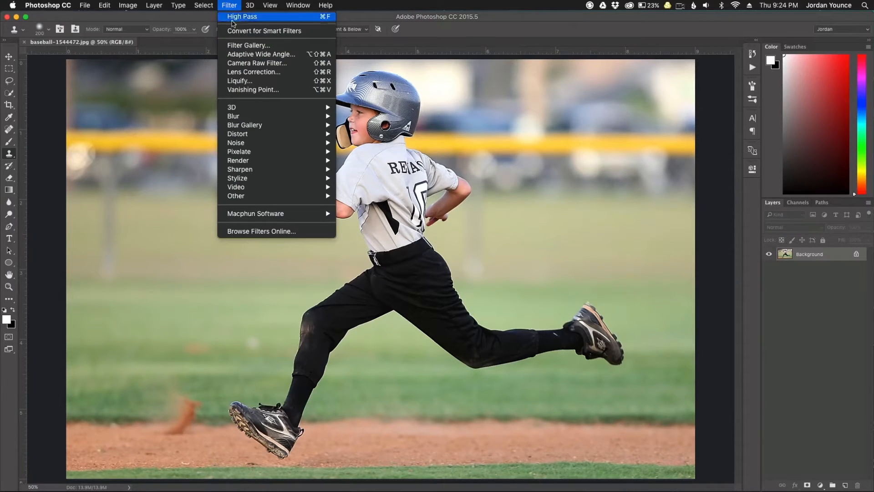
{"action": "mouse_move", "coordinate": [253, 117]}
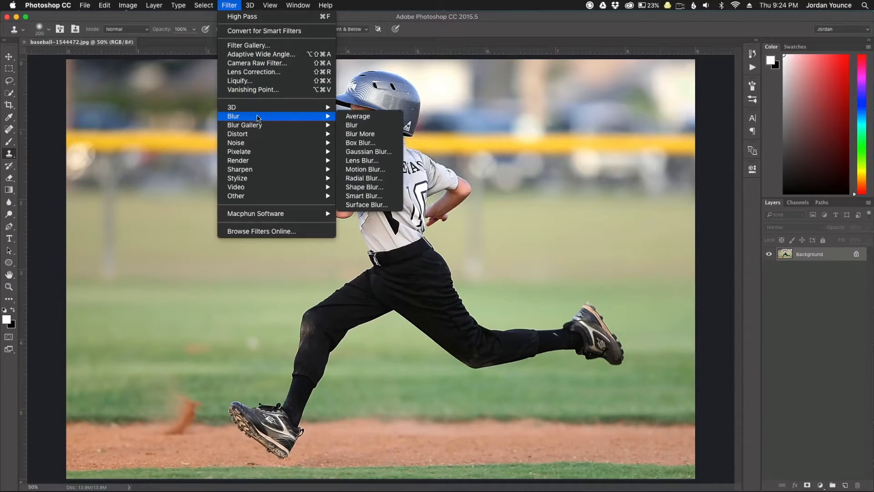
{"action": "left_click", "coordinate": [375, 172]}
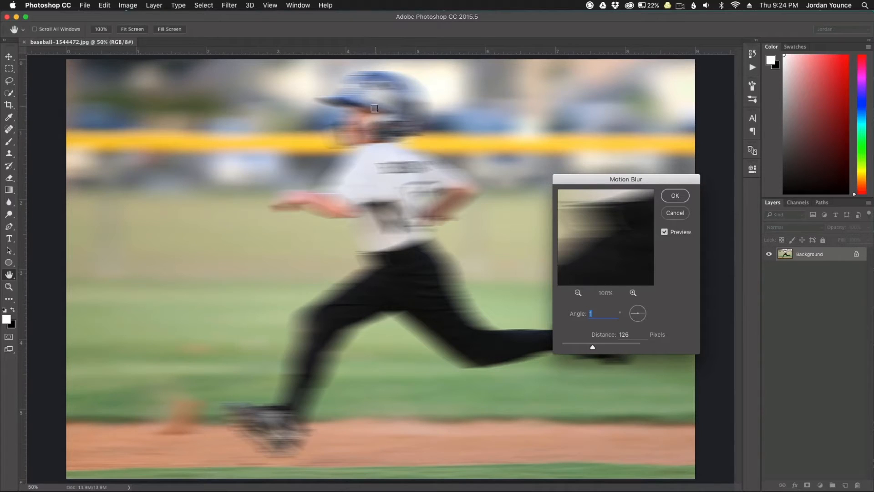
{"action": "left_click", "coordinate": [675, 213]}
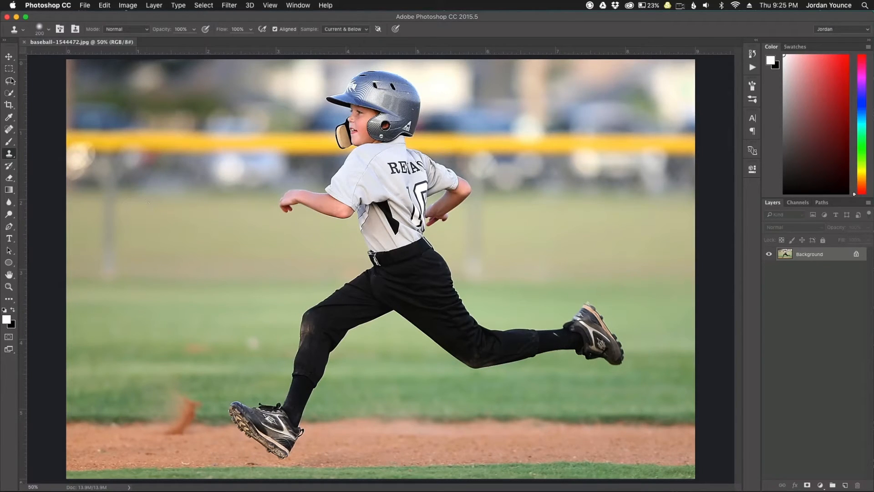
Step: Brush a Quick Selection over the running boy with an enlarged brush, zooming to check edges
{"action": "left_click", "coordinate": [9, 95]}
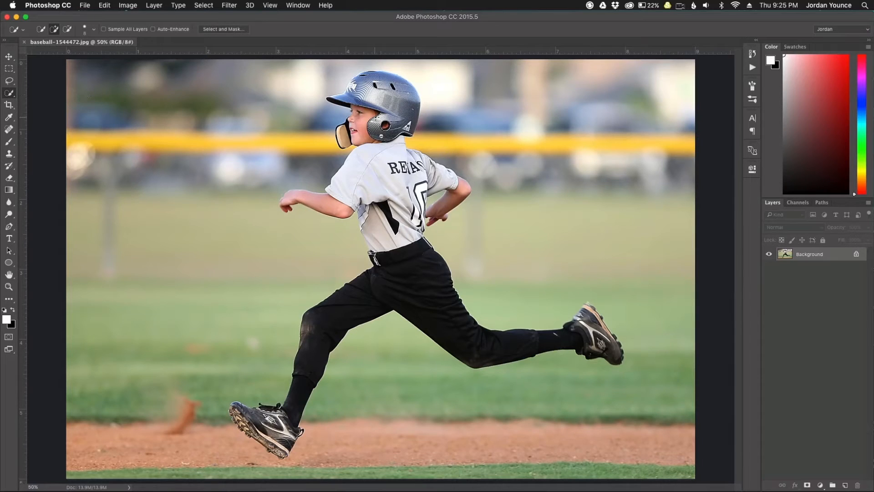
{"action": "key", "text": "bracketright"}
{"action": "key", "text": "bracketright"}
{"action": "key", "text": "bracketright"}
{"action": "key", "text": "bracketright"}
{"action": "key", "text": "bracketright"}
{"action": "mouse_move", "coordinate": [366, 122]}
{"action": "left_mouse_down"}
{"action": "mouse_move", "coordinate": [363, 114]}
{"action": "mouse_move", "coordinate": [355, 132]}
{"action": "left_mouse_up"}
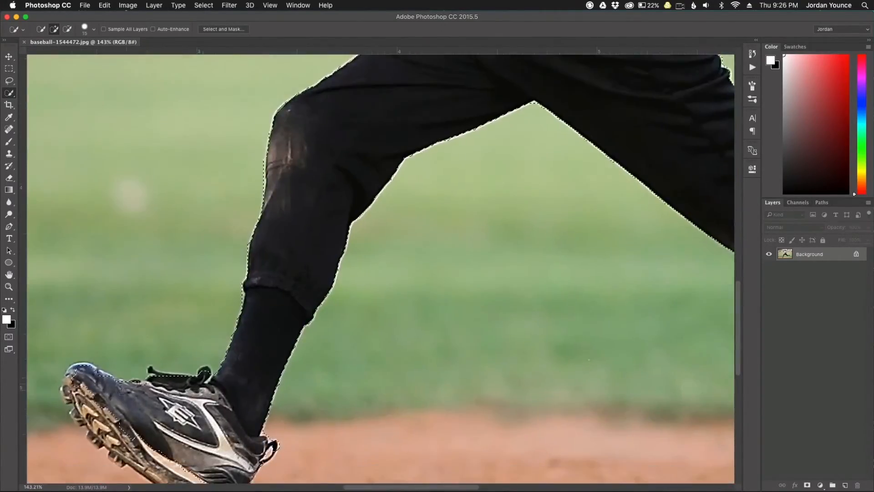
{"action": "scroll", "coordinate": [255, 381], "scroll_direction": "down", "scroll_amount": 3}
{"action": "key", "text": "super+minus"}
{"action": "scroll", "coordinate": [286, 193], "scroll_direction": "up", "scroll_amount": 10}
{"action": "key", "text": "super+equal"}
{"action": "key", "text": "super+minus"}
{"action": "key", "text": "super+minus"}
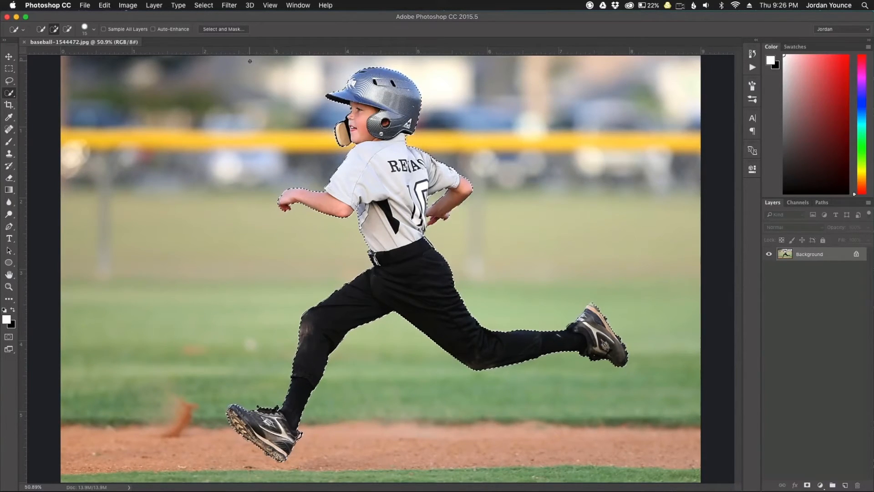
Step: In Select and Mask, set a 10 px Smart Radius, slight Smooth and 6% Contrast
{"action": "left_click", "coordinate": [219, 29]}
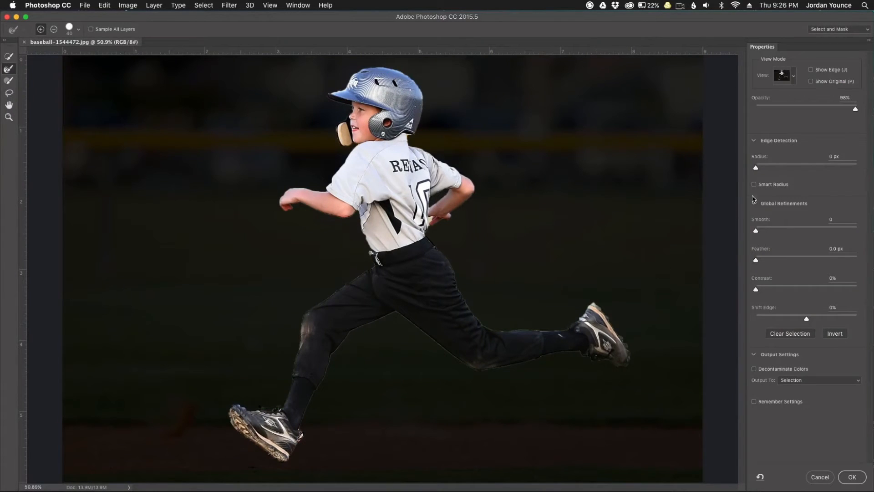
{"action": "left_click_drag", "start_coordinate": [756, 169], "coordinate": [763, 168]}
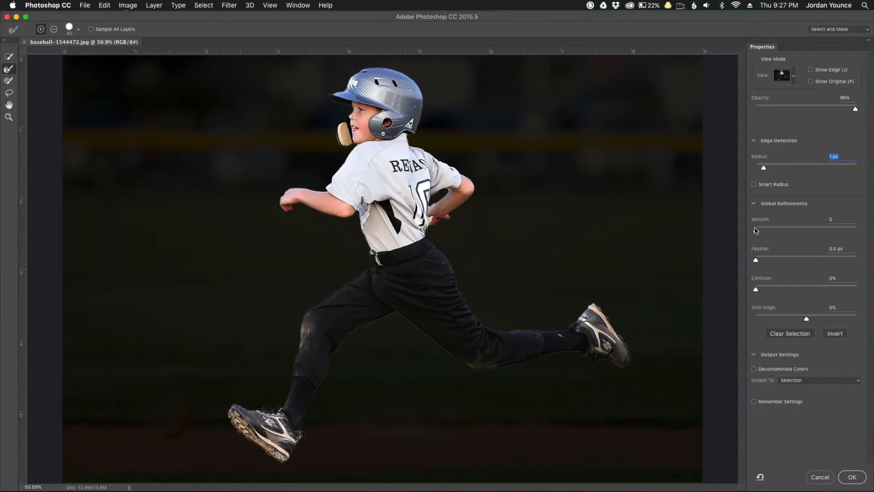
{"action": "left_click_drag", "start_coordinate": [756, 233], "coordinate": [760, 230]}
{"action": "left_click_drag", "start_coordinate": [757, 289], "coordinate": [765, 290]}
{"action": "left_click", "coordinate": [754, 185]}
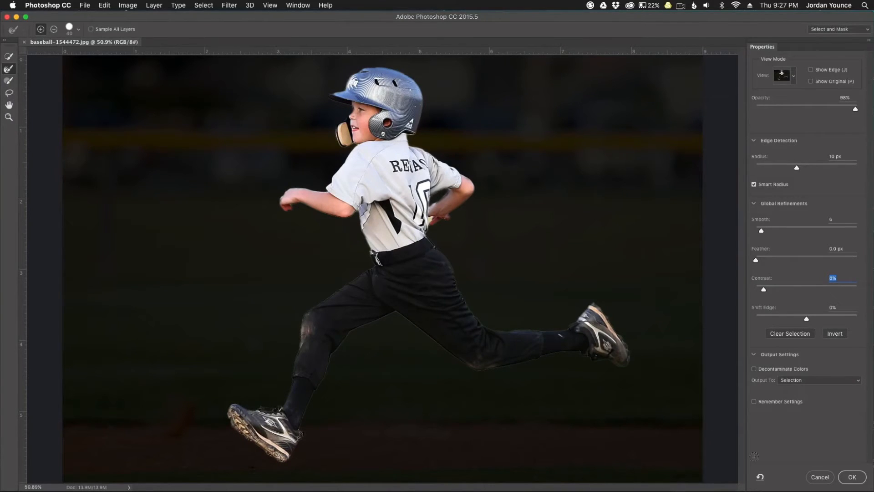
{"action": "left_click", "coordinate": [852, 477]}
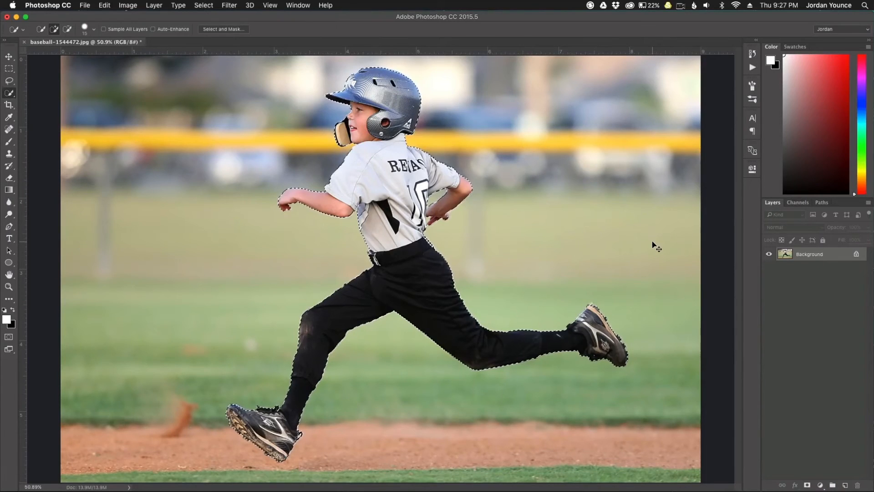
Step: Copy the selected boy to Layer 1, check the cutout, and leave Layer 1 hidden
{"action": "key", "text": "super+c"}
{"action": "key", "text": "super+v"}
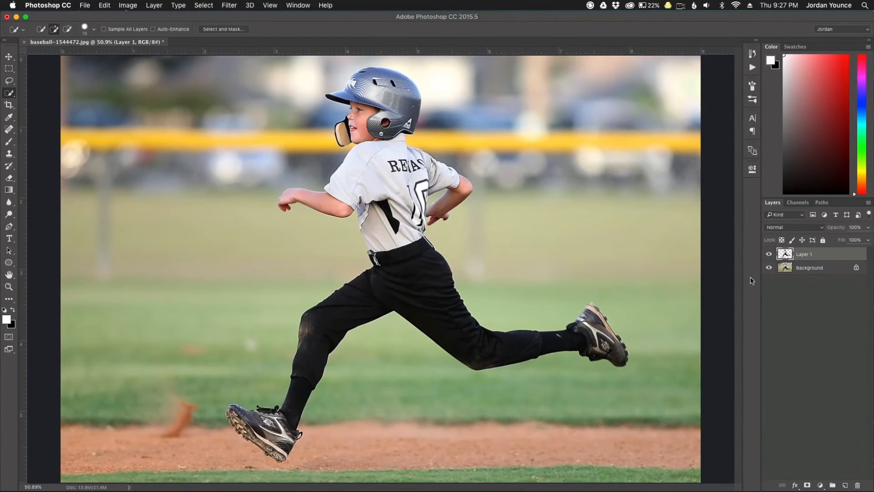
{"action": "left_click", "coordinate": [769, 270]}
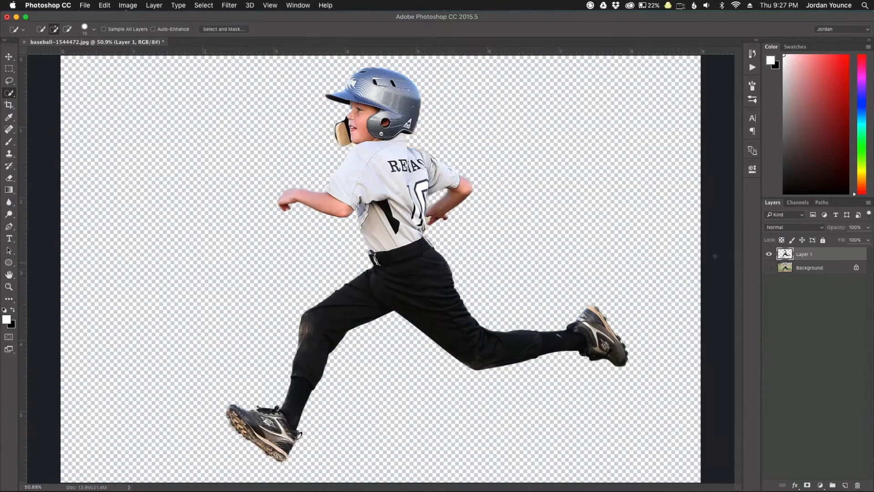
{"action": "left_click", "coordinate": [769, 268]}
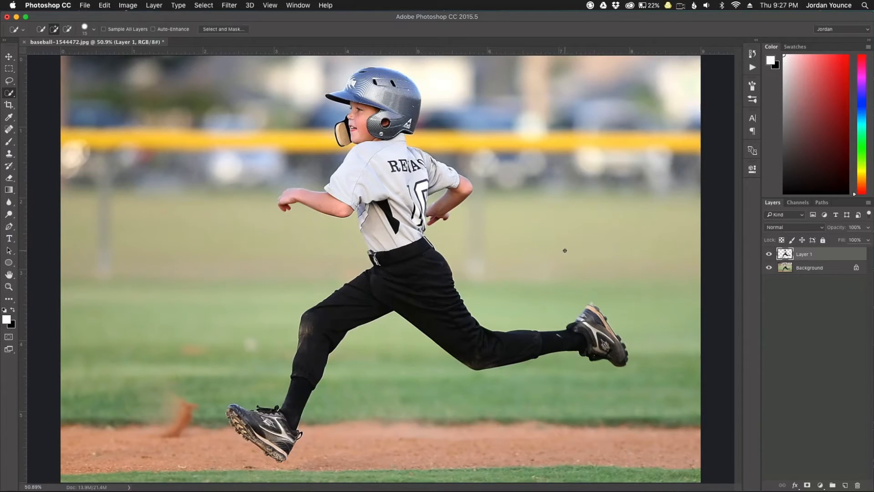
{"action": "left_click", "coordinate": [768, 254]}
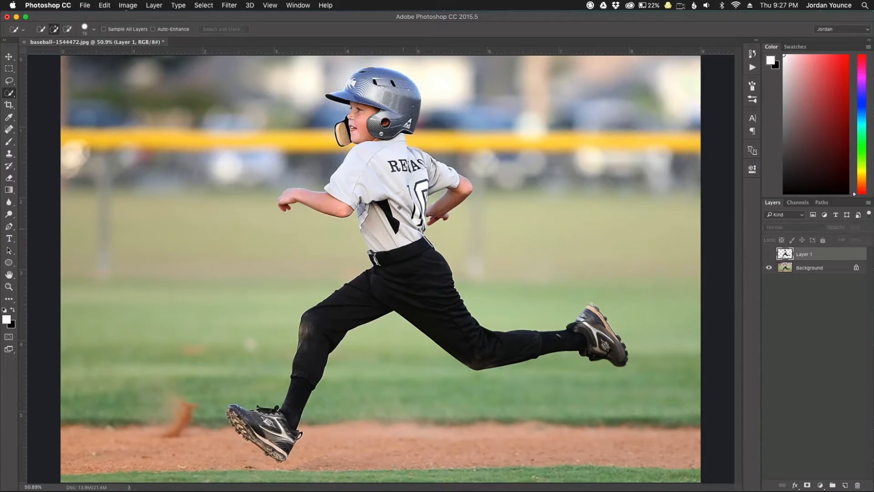
{"action": "left_click", "coordinate": [770, 254]}
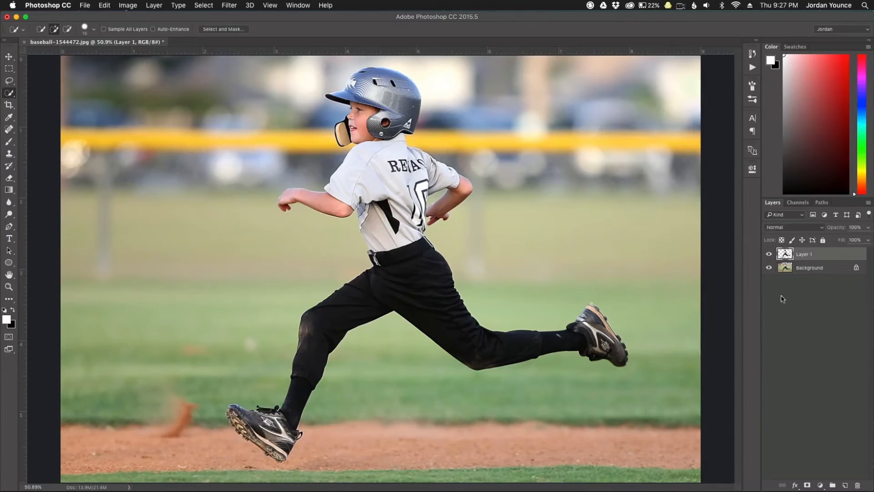
{"action": "left_click", "coordinate": [770, 255]}
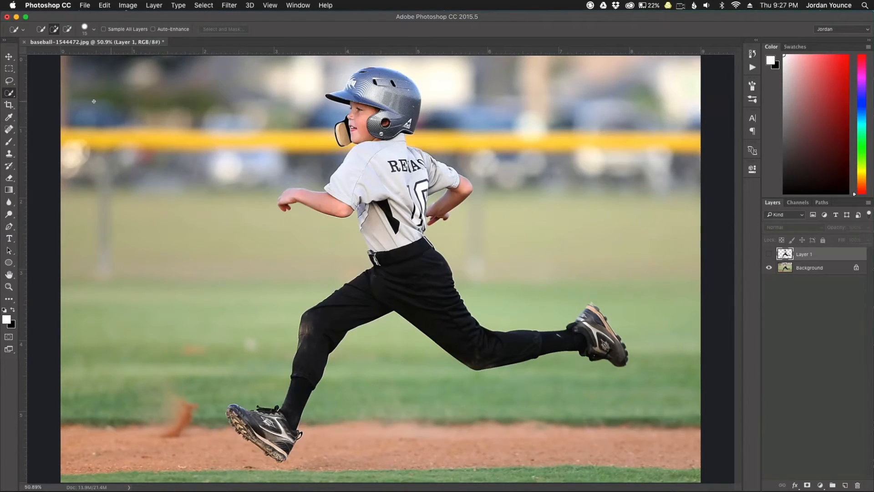
Step: On a new layer above the Background, clone-stamp background over the boy's helmet, arm and legs
{"action": "left_click", "coordinate": [809, 271]}
{"action": "left_click", "coordinate": [845, 485]}
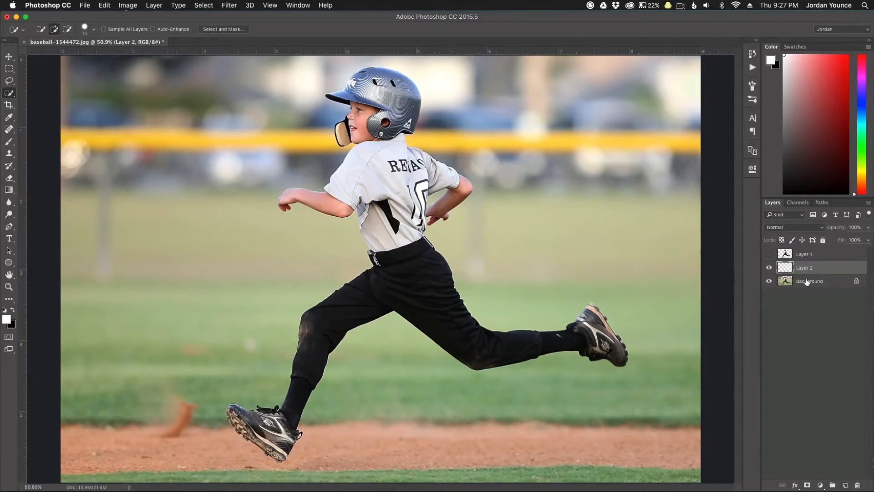
{"action": "left_click", "coordinate": [9, 153]}
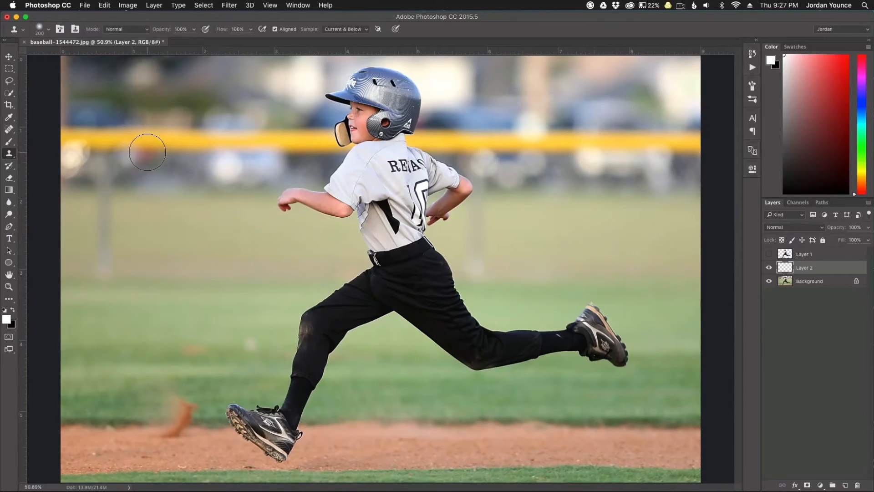
{"action": "key", "text": "bracketright"}
{"action": "key", "text": "bracketright"}
{"action": "left_click", "coordinate": [210, 140], "text": "alt"}
{"action": "mouse_move", "coordinate": [267, 137]}
{"action": "left_mouse_down"}
{"action": "mouse_move", "coordinate": [326, 136]}
{"action": "mouse_move", "coordinate": [332, 98]}
{"action": "mouse_move", "coordinate": [351, 83]}
{"action": "left_mouse_up"}
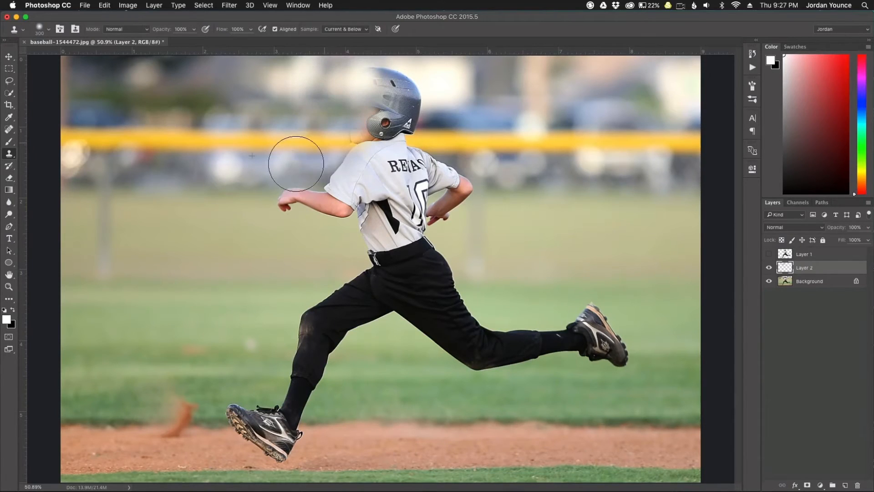
{"action": "left_click_drag", "start_coordinate": [288, 196], "coordinate": [275, 217]}
{"action": "mouse_move", "coordinate": [308, 293]}
{"action": "left_mouse_down"}
{"action": "mouse_move", "coordinate": [300, 313]}
{"action": "mouse_move", "coordinate": [304, 329]}
{"action": "mouse_move", "coordinate": [289, 338]}
{"action": "mouse_move", "coordinate": [290, 367]}
{"action": "mouse_move", "coordinate": [260, 408]}
{"action": "left_mouse_up"}
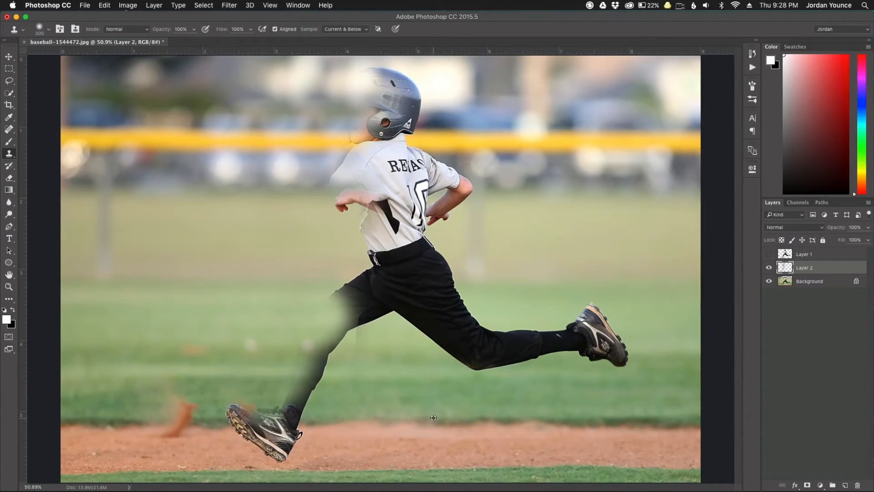
{"action": "mouse_move", "coordinate": [348, 424]}
{"action": "left_mouse_down"}
{"action": "mouse_move", "coordinate": [280, 423]}
{"action": "mouse_move", "coordinate": [290, 418]}
{"action": "mouse_move", "coordinate": [266, 430]}
{"action": "mouse_move", "coordinate": [297, 446]}
{"action": "mouse_move", "coordinate": [262, 444]}
{"action": "mouse_move", "coordinate": [277, 439]}
{"action": "mouse_move", "coordinate": [240, 418]}
{"action": "mouse_move", "coordinate": [281, 413]}
{"action": "mouse_move", "coordinate": [324, 378]}
{"action": "mouse_move", "coordinate": [314, 382]}
{"action": "mouse_move", "coordinate": [314, 323]}
{"action": "mouse_move", "coordinate": [378, 276]}
{"action": "mouse_move", "coordinate": [557, 326]}
{"action": "mouse_move", "coordinate": [272, 346]}
{"action": "mouse_move", "coordinate": [506, 323]}
{"action": "left_mouse_up"}
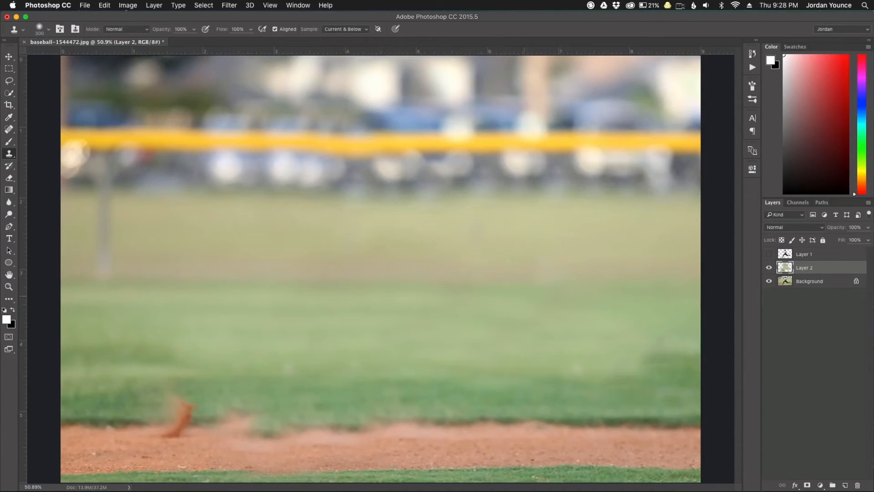
Step: Clone grass and dirt over the orange figure and leftover patches, lightening the dark grass
{"action": "mouse_move", "coordinate": [594, 266]}
{"action": "left_mouse_down"}
{"action": "mouse_move", "coordinate": [513, 315]}
{"action": "mouse_move", "coordinate": [300, 373]}
{"action": "mouse_move", "coordinate": [437, 270]}
{"action": "left_mouse_up"}
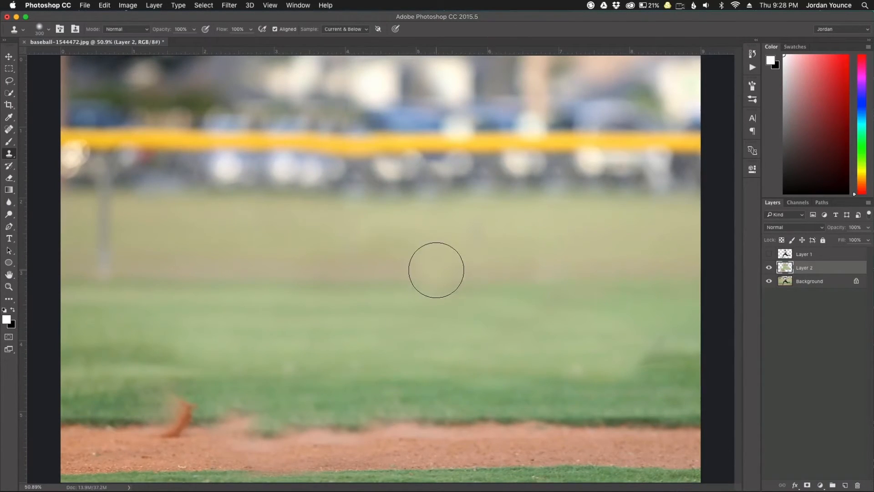
{"action": "left_click", "coordinate": [322, 422], "text": "alt"}
{"action": "left_click", "coordinate": [196, 423]}
{"action": "left_click_drag", "start_coordinate": [177, 425], "coordinate": [166, 415]}
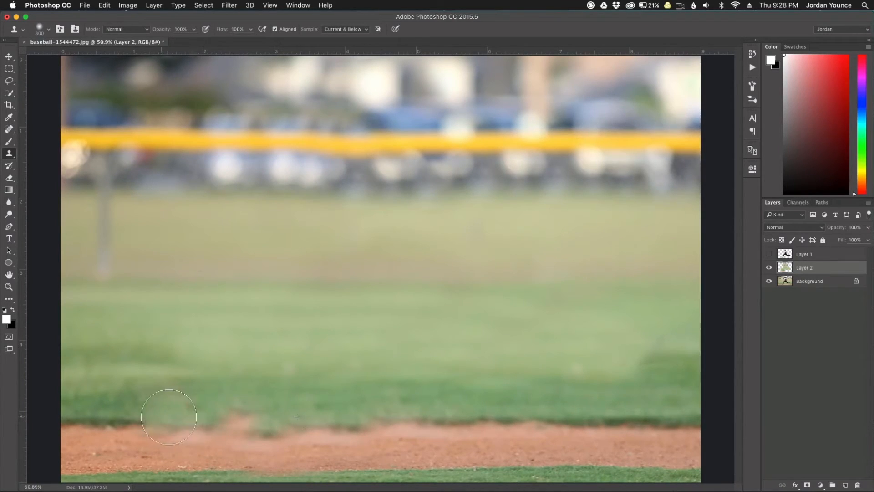
{"action": "left_click", "coordinate": [490, 347], "text": "alt"}
{"action": "left_click_drag", "start_coordinate": [629, 356], "coordinate": [672, 341]}
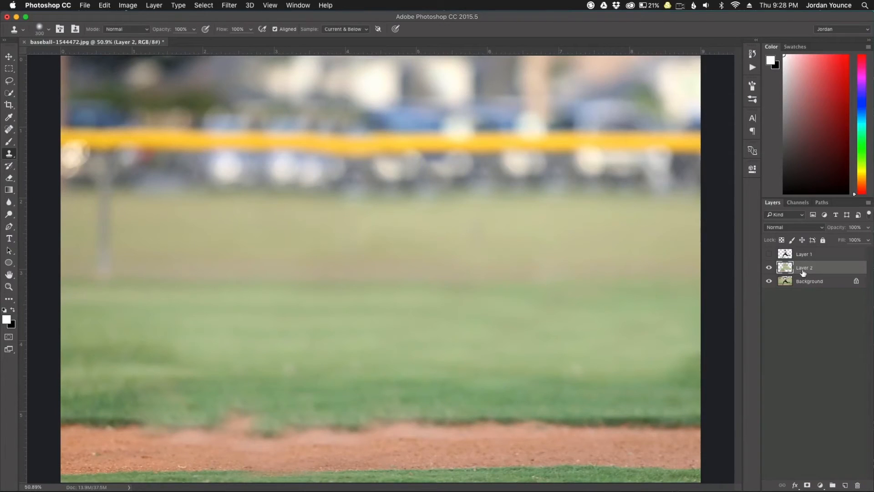
Step: Merge the patch layer into the Background and show the cut-out boy layer again
{"action": "left_click", "coordinate": [830, 285]}
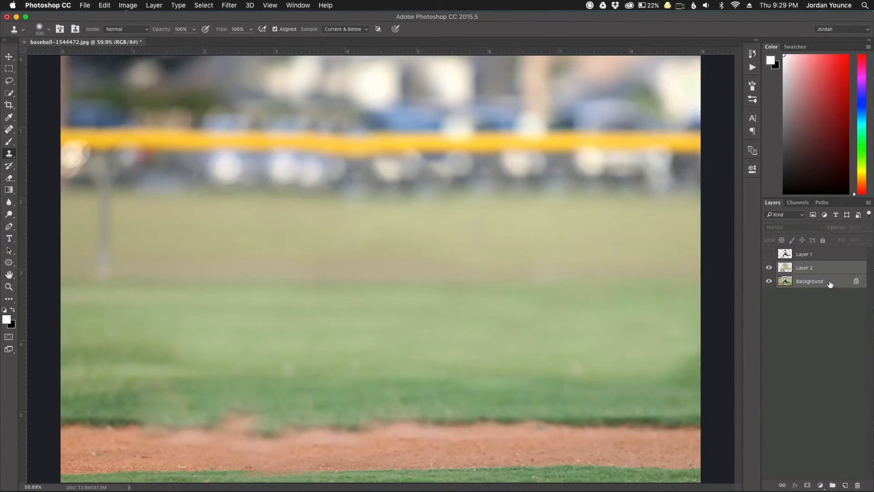
{"action": "key", "text": "super+e"}
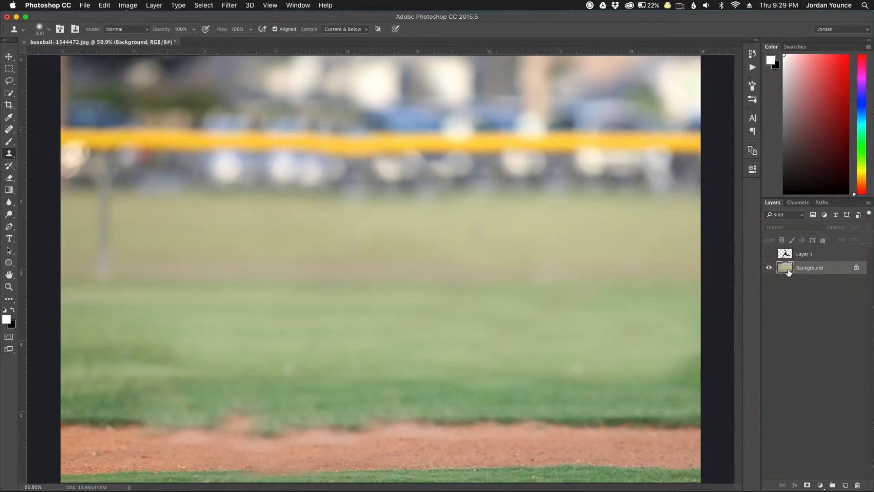
{"action": "left_click", "coordinate": [769, 268]}
{"action": "left_click", "coordinate": [769, 267]}
{"action": "left_click", "coordinate": [770, 254]}
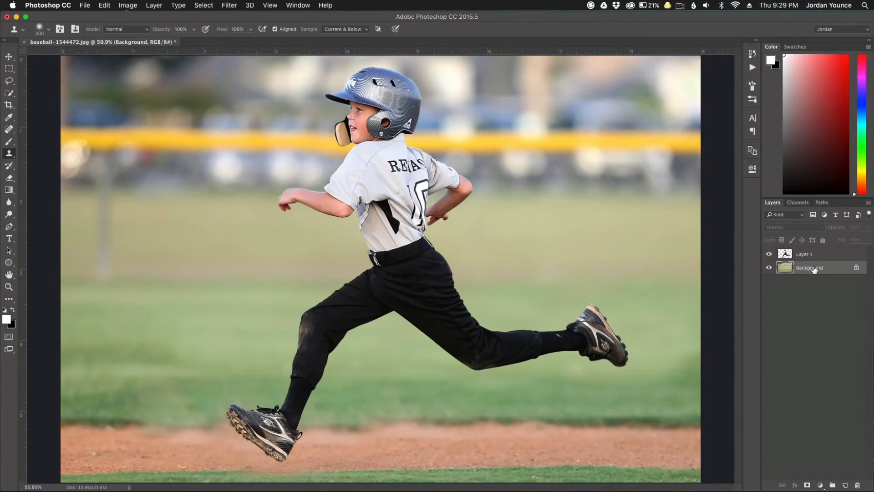
Step: Apply a 205-pixel Motion Blur to the Background, streaking the field horizontally
{"action": "left_click", "coordinate": [230, 6]}
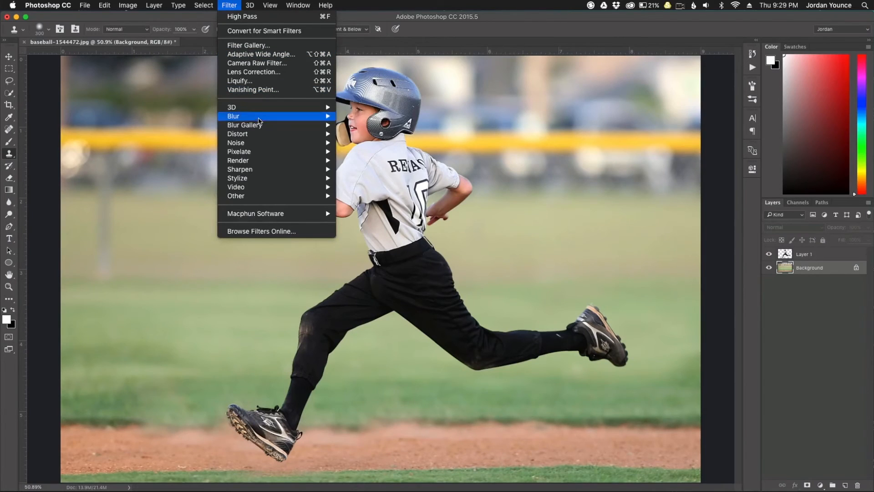
{"action": "mouse_move", "coordinate": [296, 116]}
{"action": "left_click", "coordinate": [365, 169]}
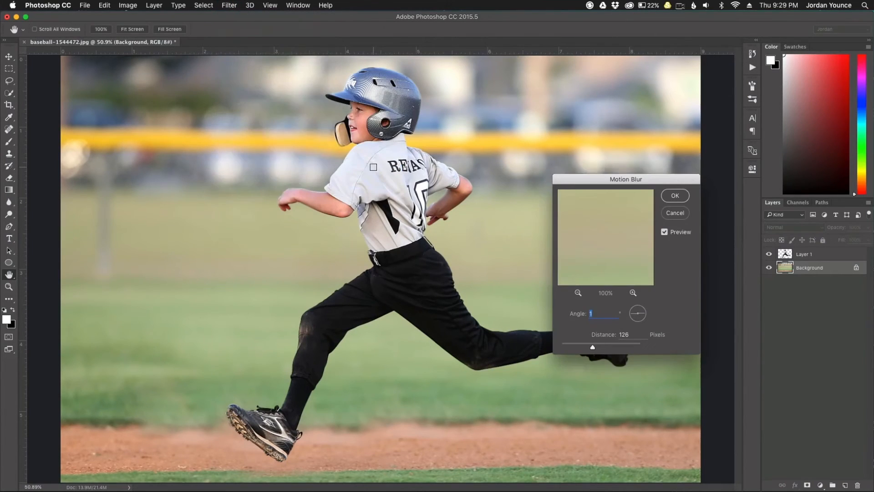
{"action": "left_click_drag", "start_coordinate": [616, 182], "coordinate": [727, 111]}
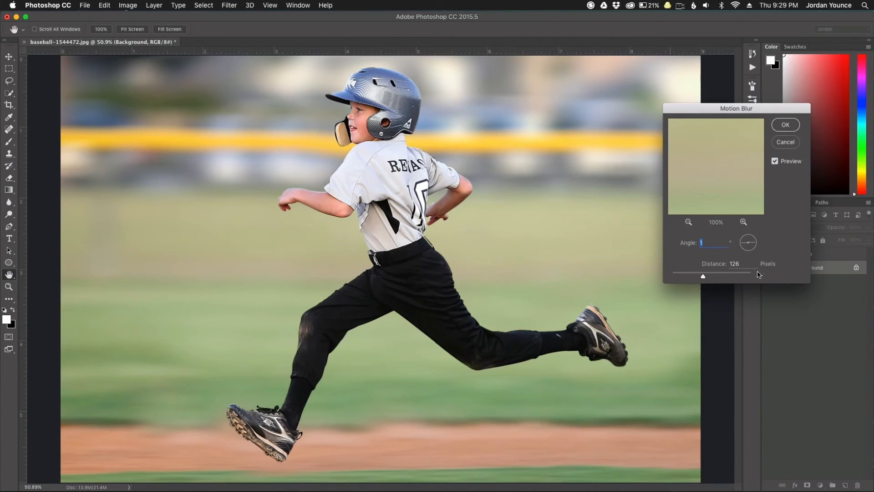
{"action": "mouse_move", "coordinate": [704, 278]}
{"action": "left_mouse_down"}
{"action": "mouse_move", "coordinate": [714, 278]}
{"action": "mouse_move", "coordinate": [683, 276]}
{"action": "mouse_move", "coordinate": [713, 277]}
{"action": "left_mouse_up"}
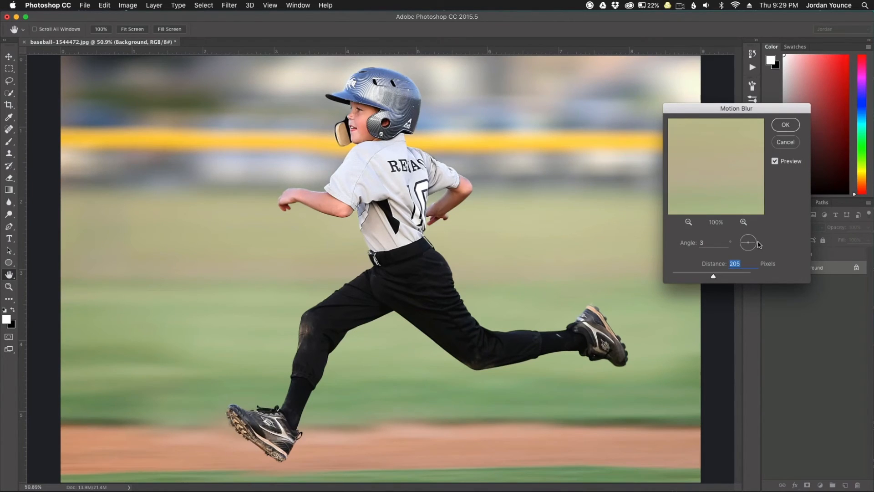
{"action": "key", "text": "Tab"}
{"action": "left_click", "coordinate": [786, 126]}
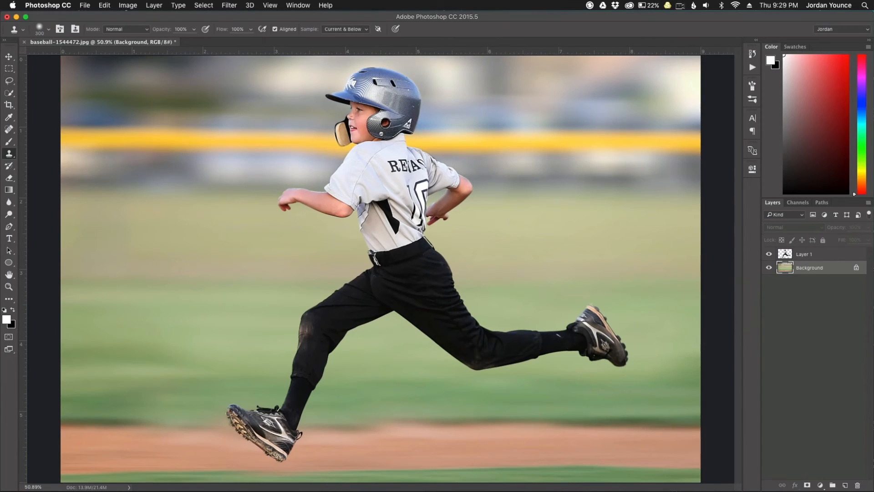
Step: Add a new shadow layer, flatten the brush tip into a thin ellipse, and choose black
{"action": "left_click", "coordinate": [845, 486]}
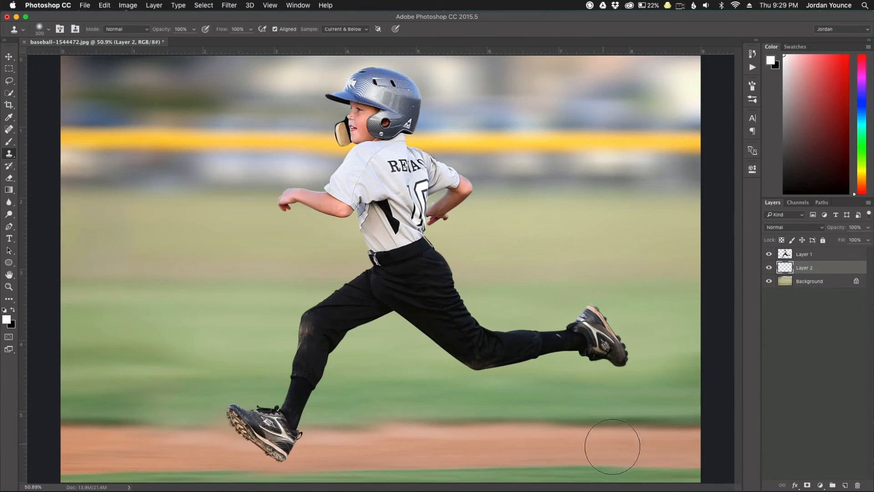
{"action": "left_click", "coordinate": [49, 29]}
{"action": "left_click_drag", "start_coordinate": [29, 53], "coordinate": [30, 46]}
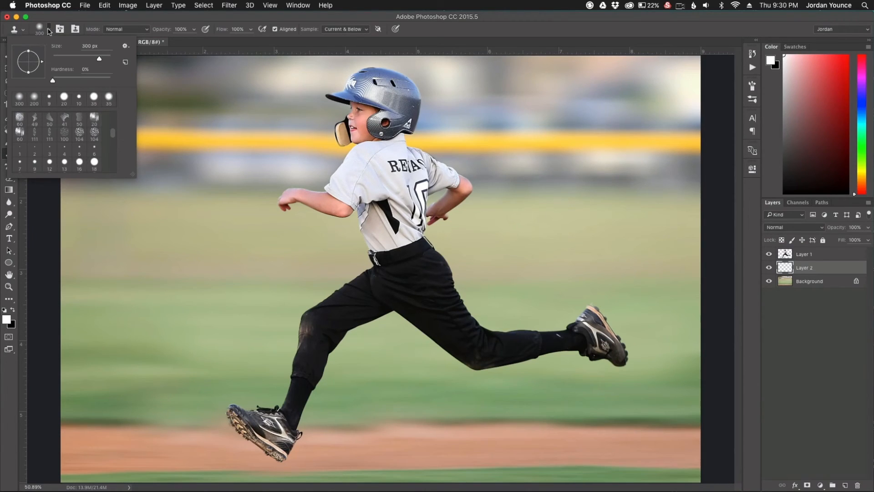
{"action": "left_click_drag", "start_coordinate": [29, 53], "coordinate": [30, 62]}
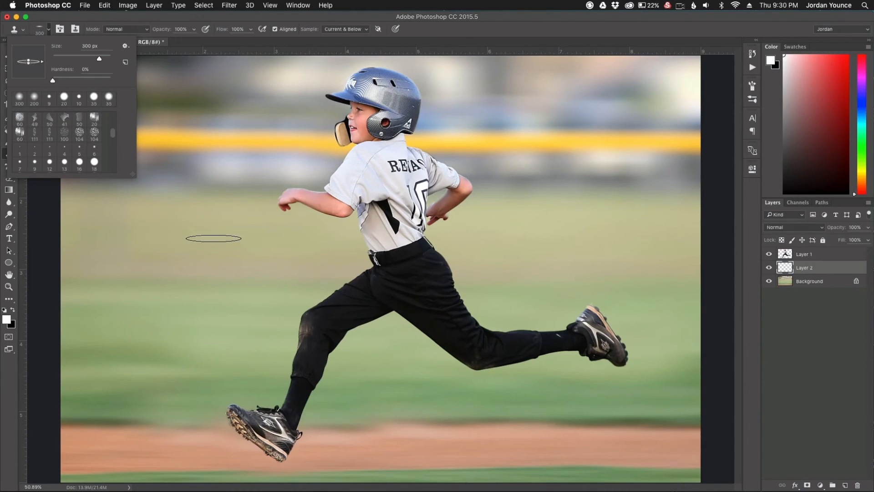
{"action": "left_click", "coordinate": [211, 234]}
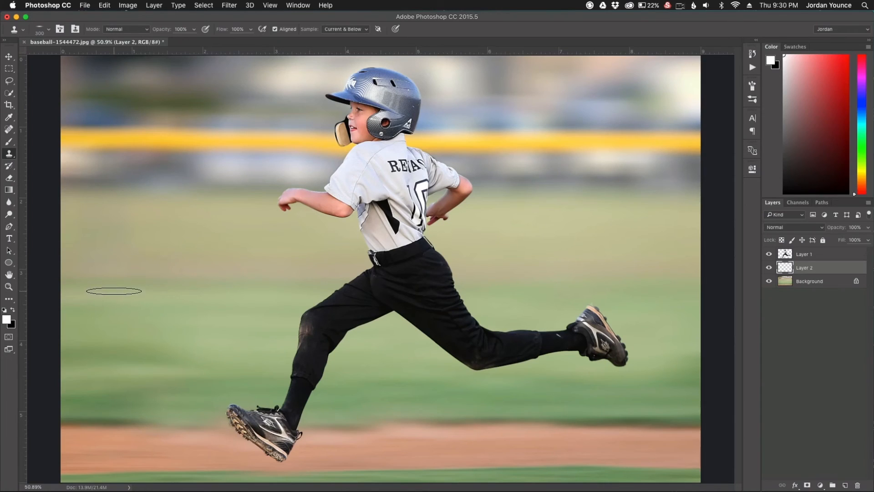
{"action": "key", "text": "x"}
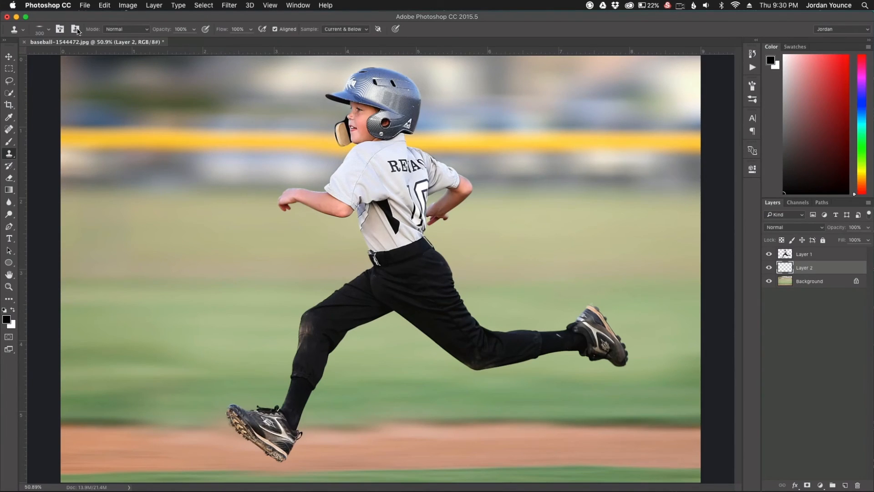
Step: Set the brush to 500 px with 25% opacity and 36% flow
{"action": "left_click", "coordinate": [43, 33]}
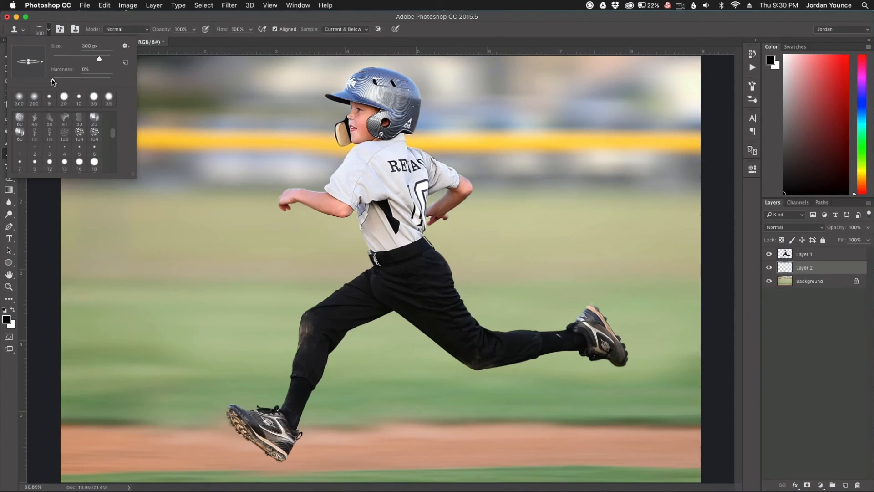
{"action": "left_click", "coordinate": [140, 235]}
{"action": "key", "text": "bracketright"}
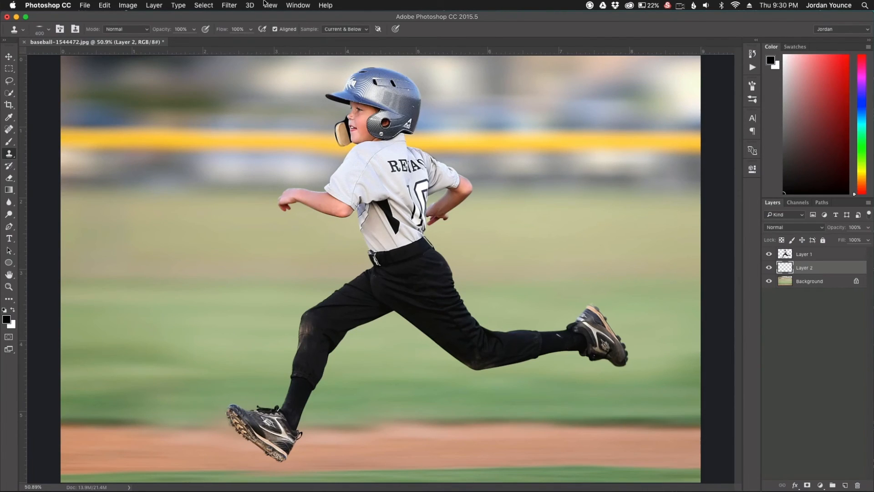
{"action": "left_click_drag", "start_coordinate": [168, 31], "coordinate": [144, 31]}
{"action": "left_click_drag", "start_coordinate": [221, 31], "coordinate": [192, 31]}
Step: Make the Brush a 700 px tip at 0% hardness, undoing a hard-edged test dab
{"action": "key", "text": "b"}
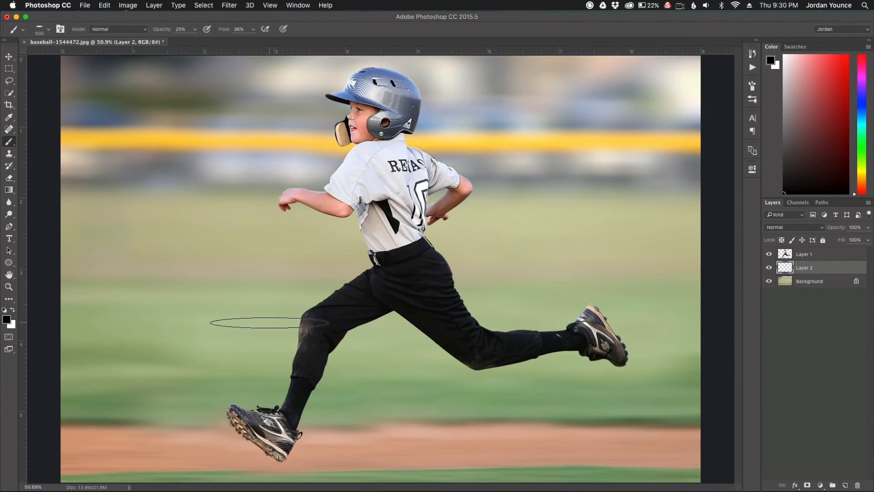
{"action": "left_click", "coordinate": [283, 461]}
{"action": "key", "text": "bracketright"}
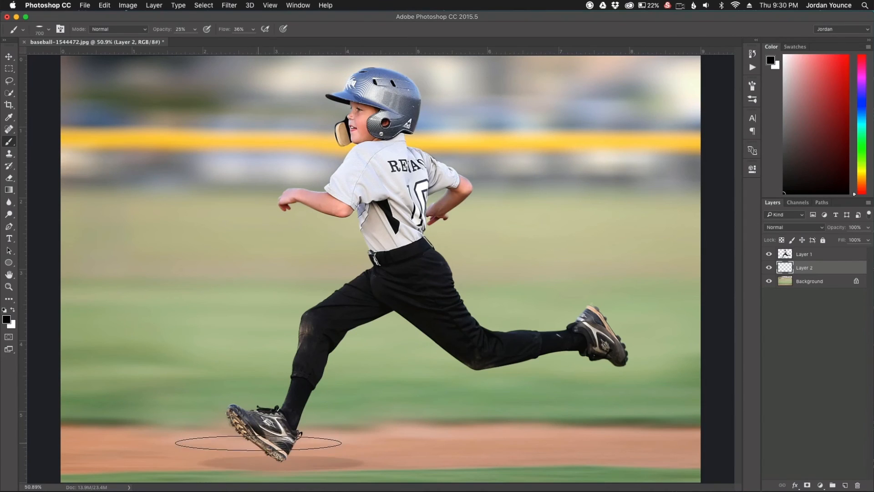
{"action": "key", "text": "super+z"}
{"action": "left_click", "coordinate": [49, 29]}
{"action": "left_click_drag", "start_coordinate": [81, 80], "coordinate": [50, 80]}
{"action": "key", "text": "Return"}
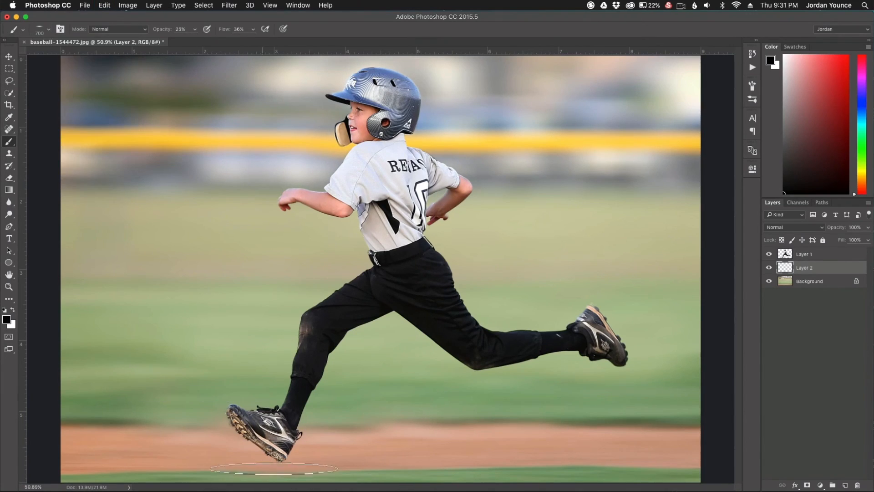
Step: Paint a soft streaky shadow beneath the boy's front shoe
{"action": "mouse_move", "coordinate": [343, 464]}
{"action": "left_mouse_down"}
{"action": "mouse_move", "coordinate": [262, 464]}
{"action": "mouse_move", "coordinate": [473, 461]}
{"action": "mouse_move", "coordinate": [599, 447]}
{"action": "mouse_move", "coordinate": [273, 469]}
{"action": "mouse_move", "coordinate": [221, 458]}
{"action": "left_mouse_up"}
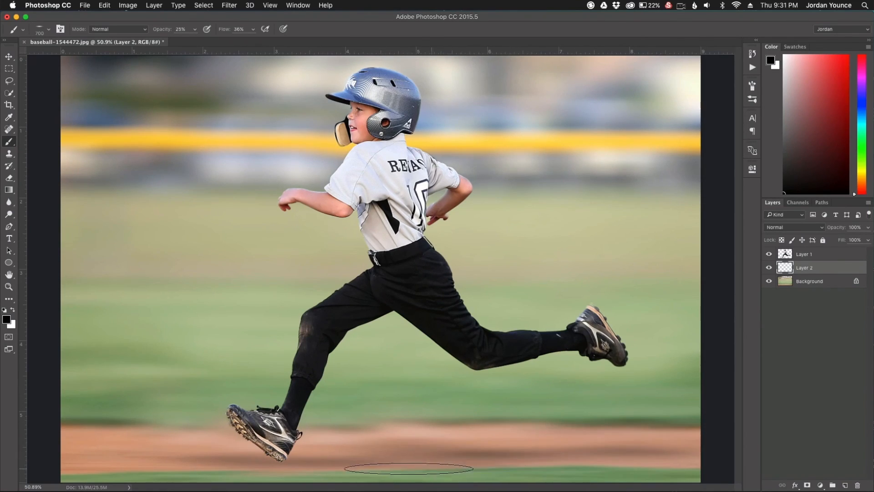
{"action": "scroll", "coordinate": [592, 407], "scroll_direction": "down", "scroll_amount": 1}
{"action": "scroll", "coordinate": [498, 390], "scroll_direction": "down", "scroll_amount": 1}
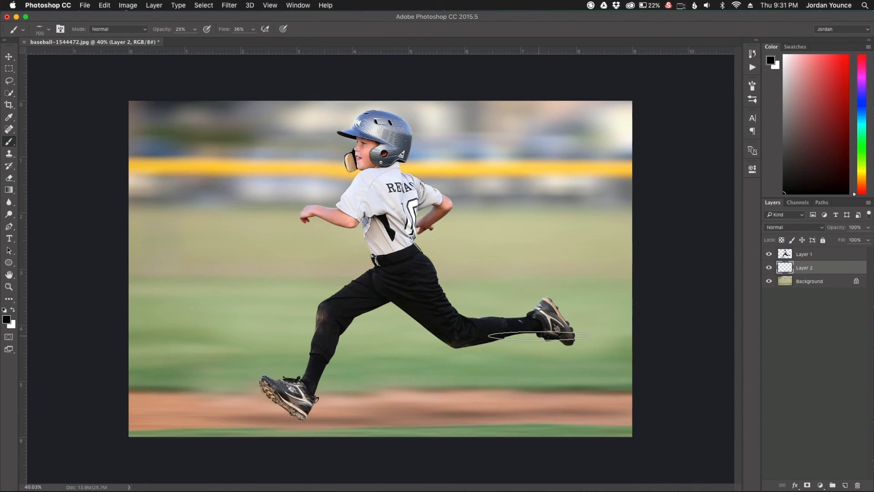